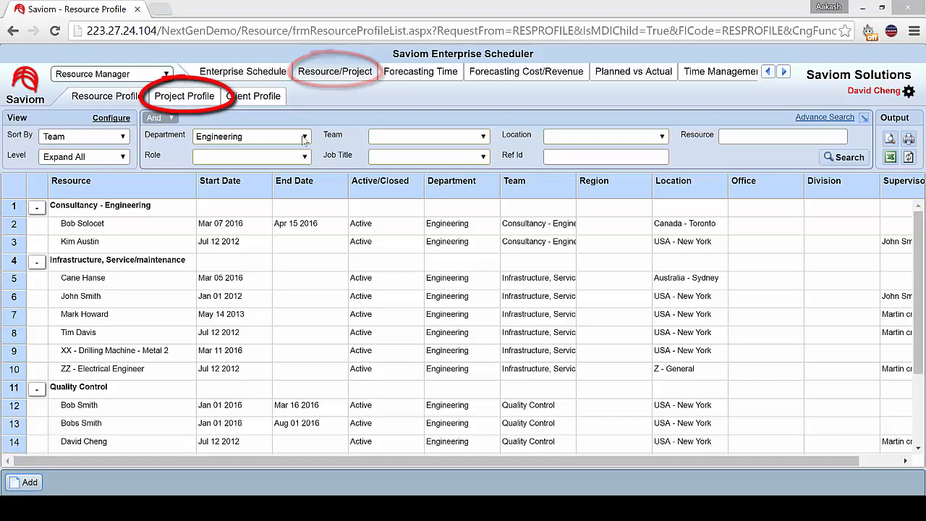
- Start a new project record from the project profiles and set its project type to 01. External Projects
{"action": "left_click", "coordinate": [204, 101]}
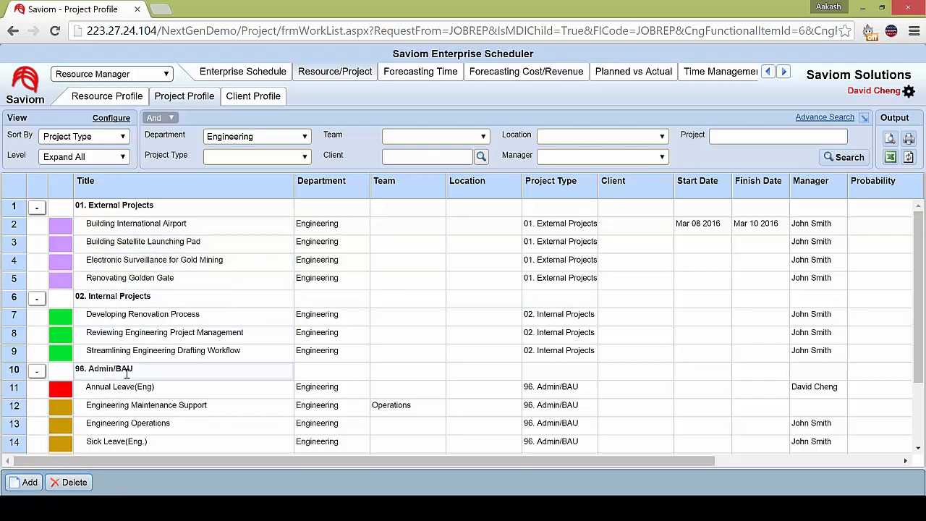
{"action": "left_click", "coordinate": [28, 483]}
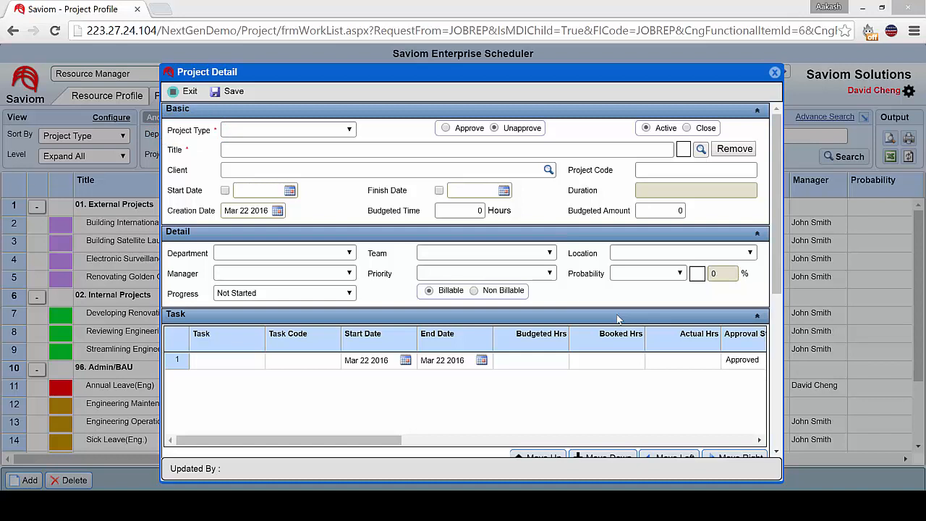
{"action": "key", "text": "alt+Down"}
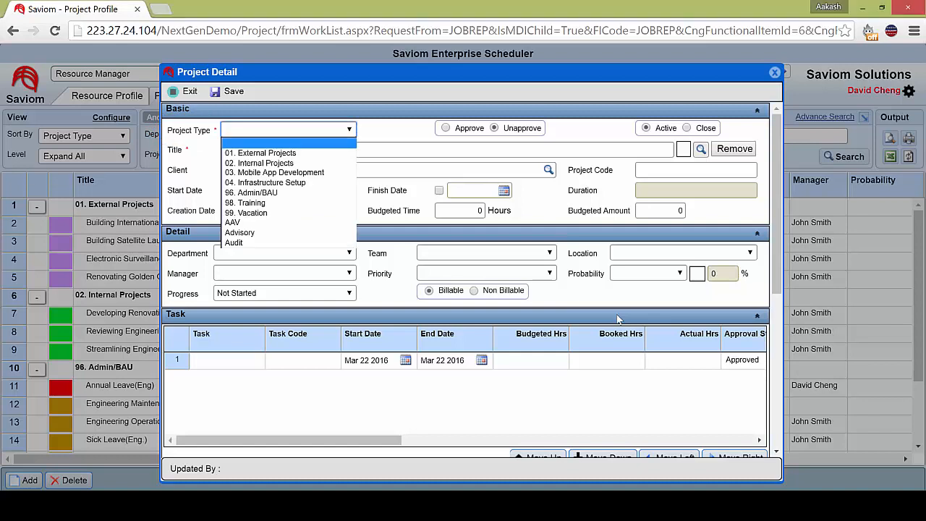
{"action": "key", "text": "Down"}
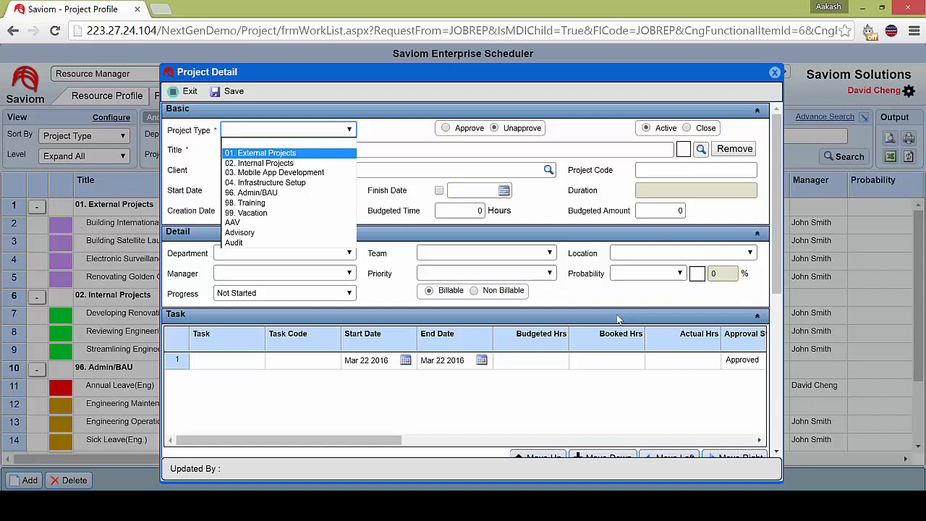
{"action": "key", "text": "Down"}
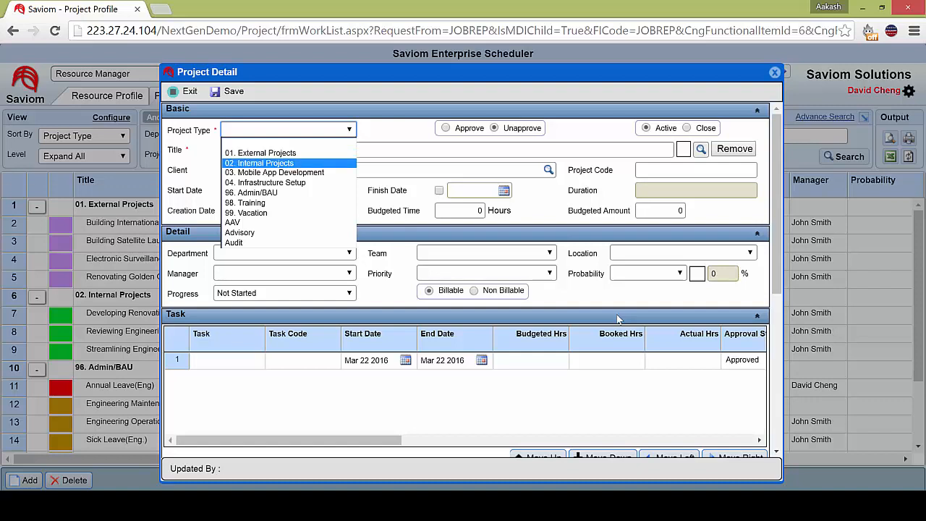
{"action": "key", "text": "Down"}
{"action": "key", "text": "Down"}
{"action": "key", "text": "Up"}
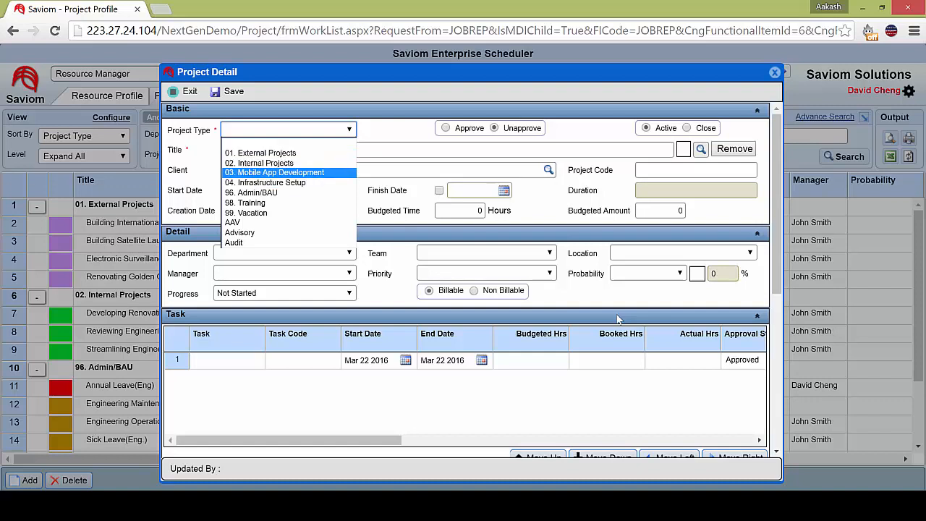
{"action": "key", "text": "Down"}
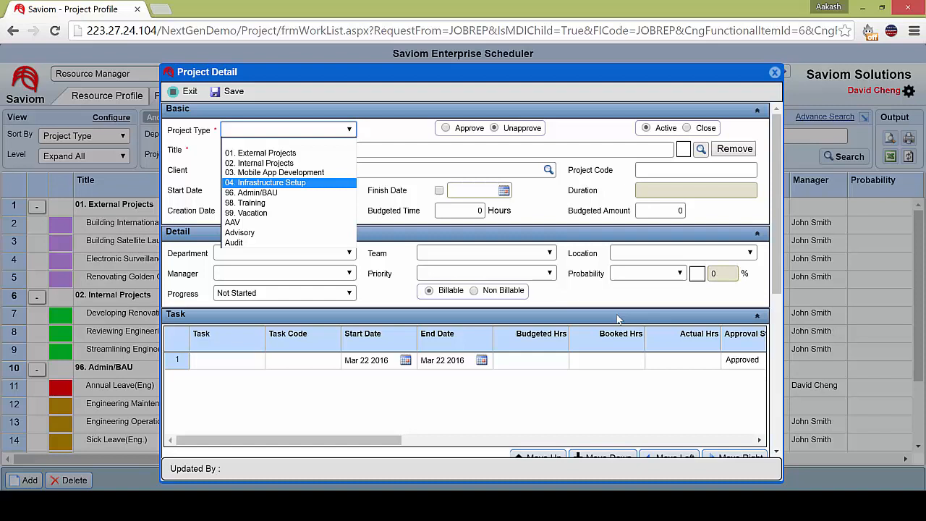
{"action": "key", "text": "Down"}
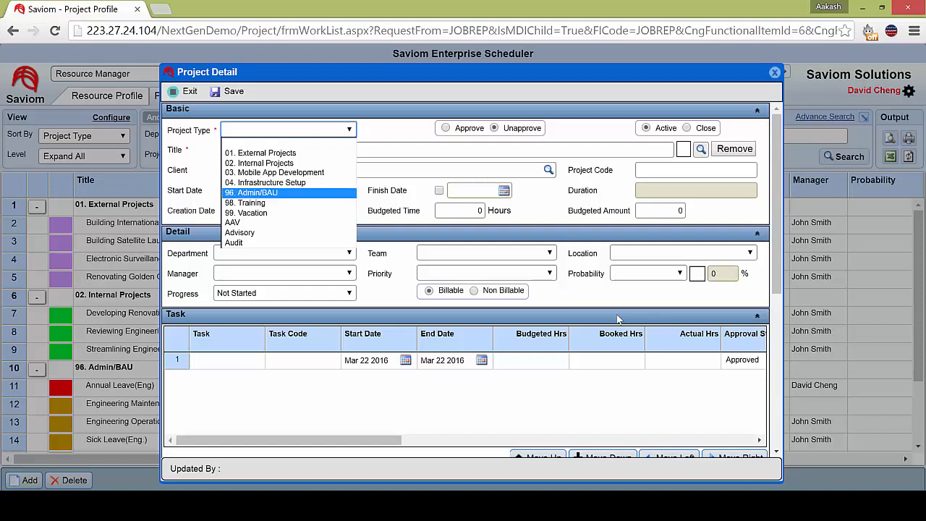
{"action": "key", "text": "Down"}
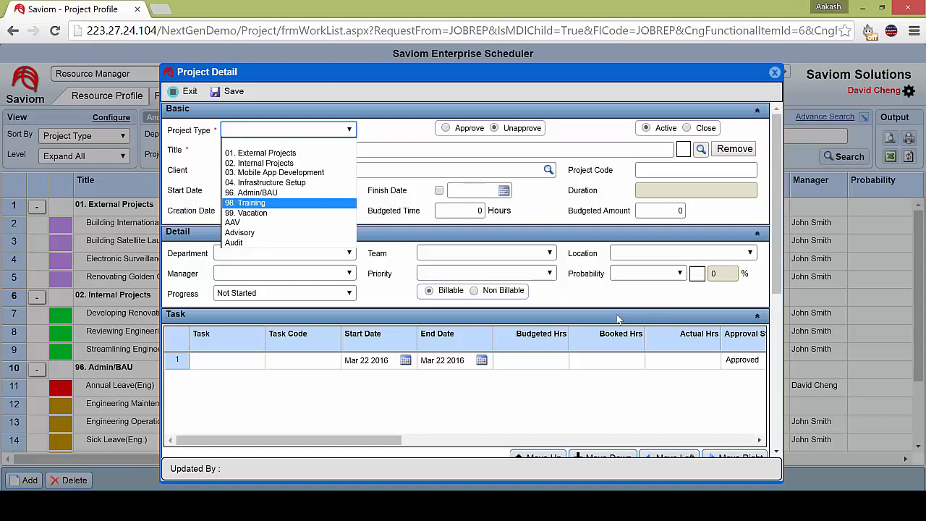
{"action": "key", "text": "Down"}
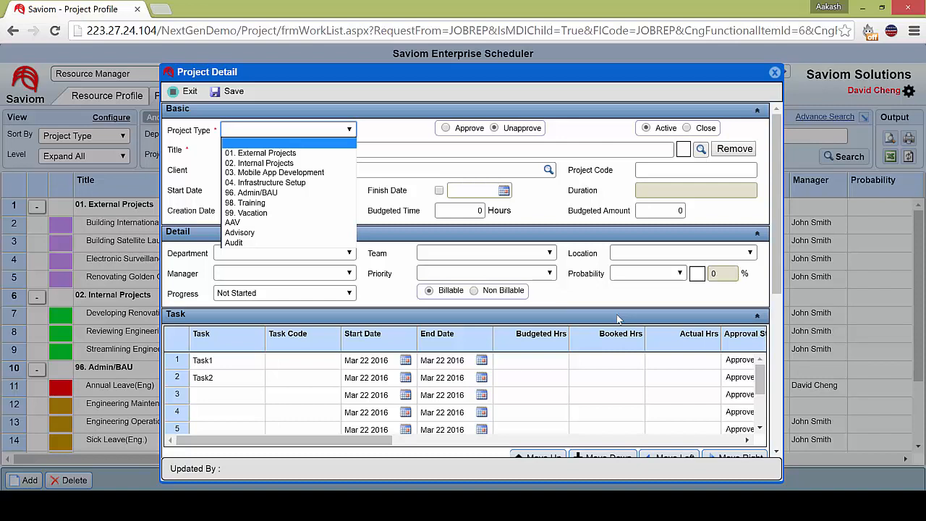
{"action": "key", "text": "Down"}
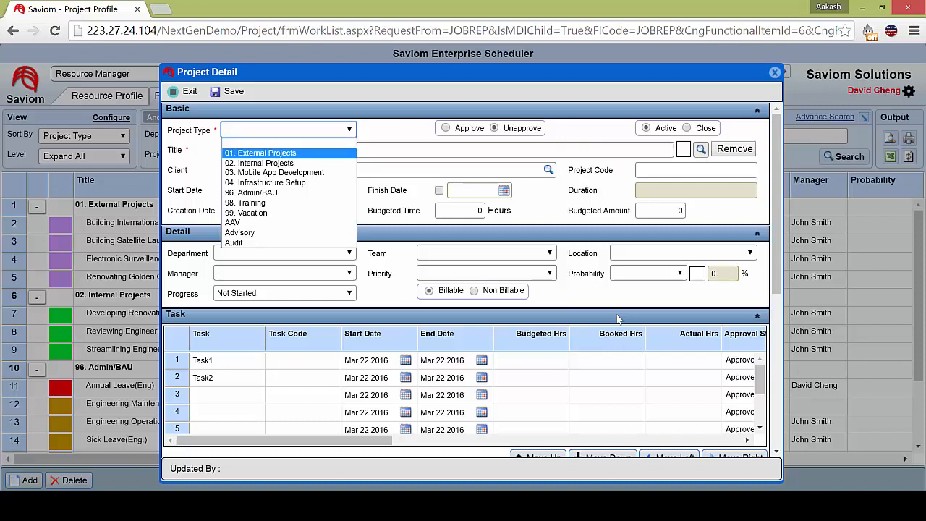
{"action": "key", "text": "Return"}
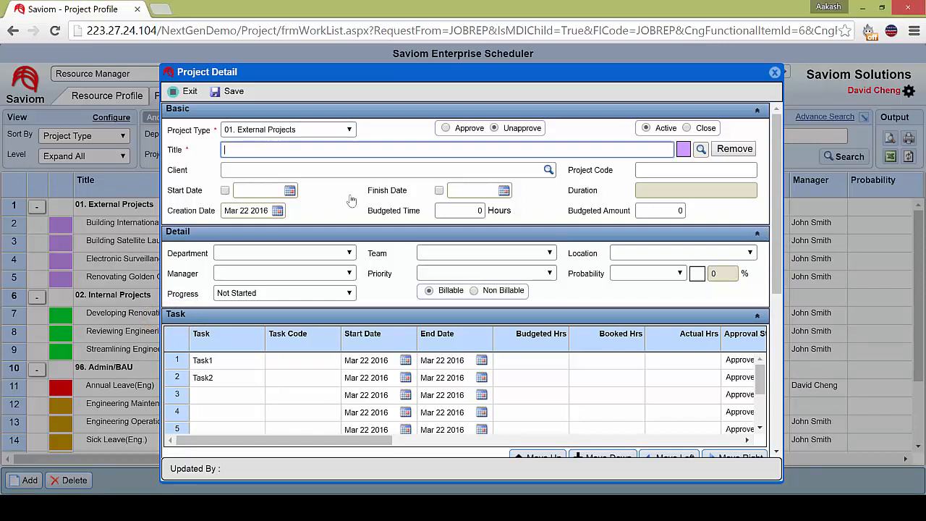
- Title the new project "Project A" and choose Z - Client as its client
{"action": "type", "text": "Project A"}
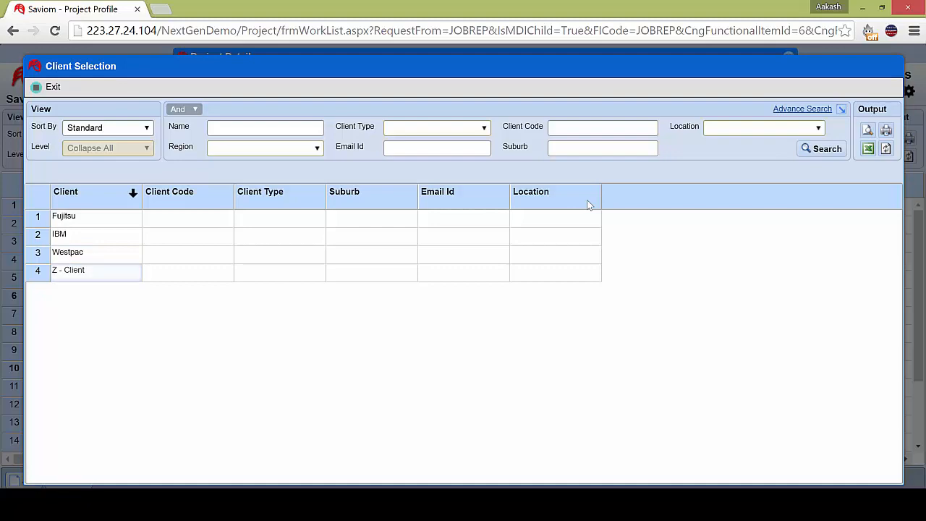
{"action": "double_click", "coordinate": [70, 270]}
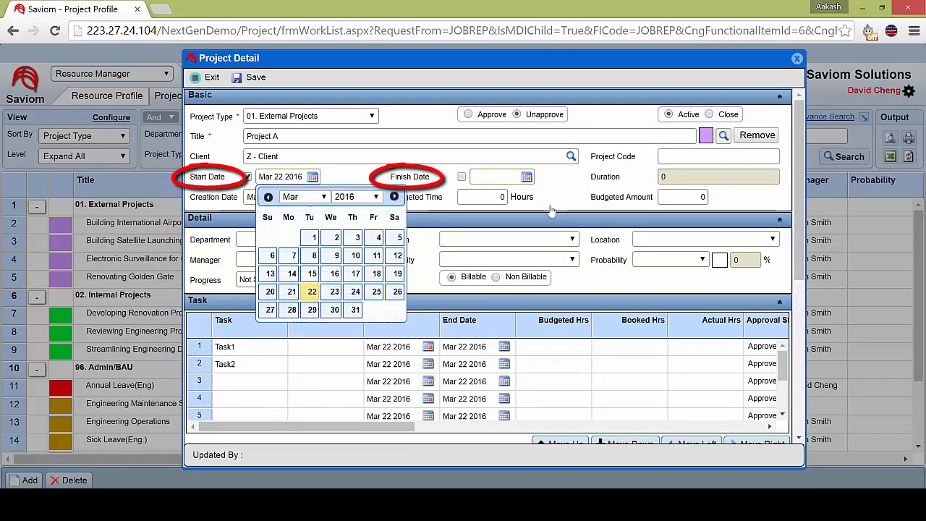
- Set the project's start date to May 22 2016 and its finish date to Sep 18 2016
{"action": "left_click", "coordinate": [394, 197]}
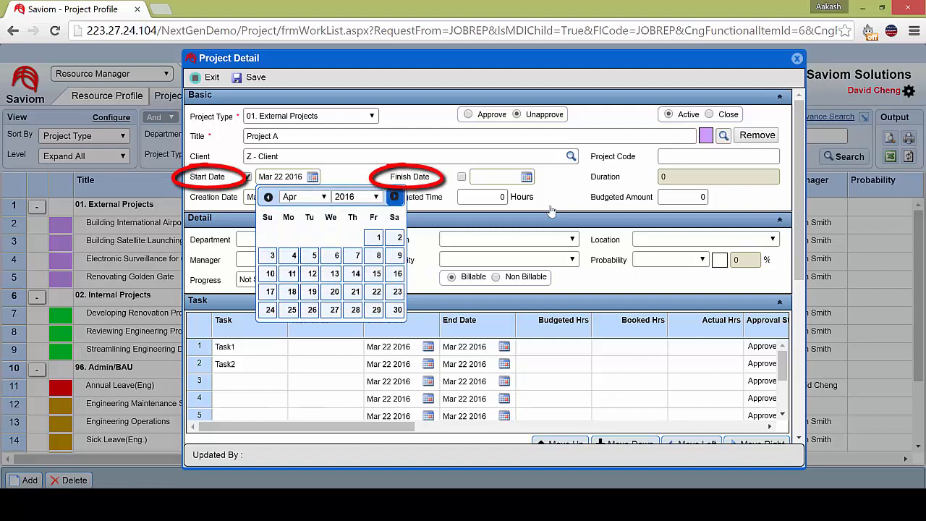
{"action": "left_click", "coordinate": [394, 197]}
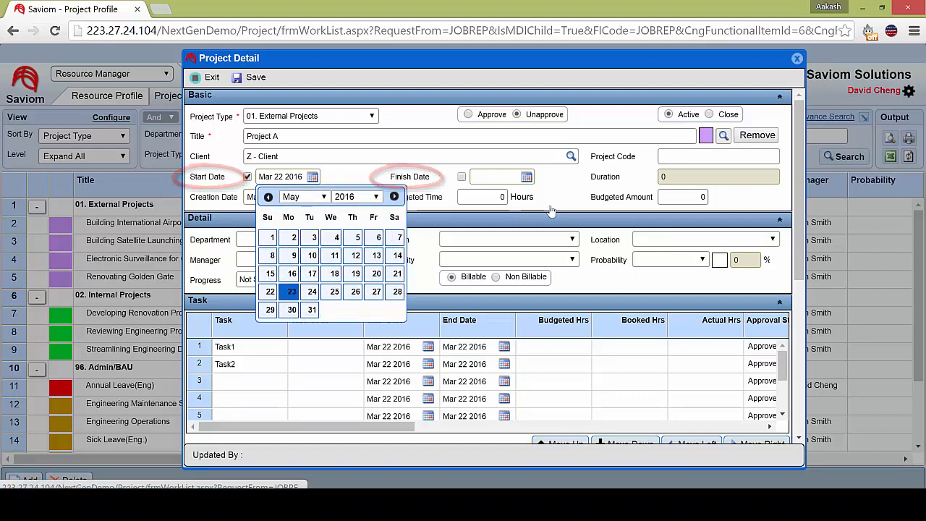
{"action": "left_click", "coordinate": [269, 291]}
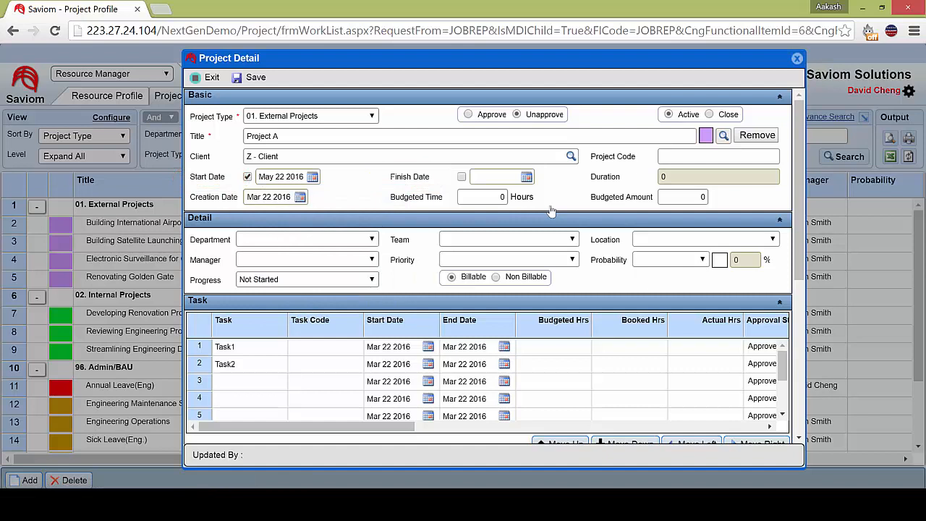
{"action": "left_click", "coordinate": [461, 177]}
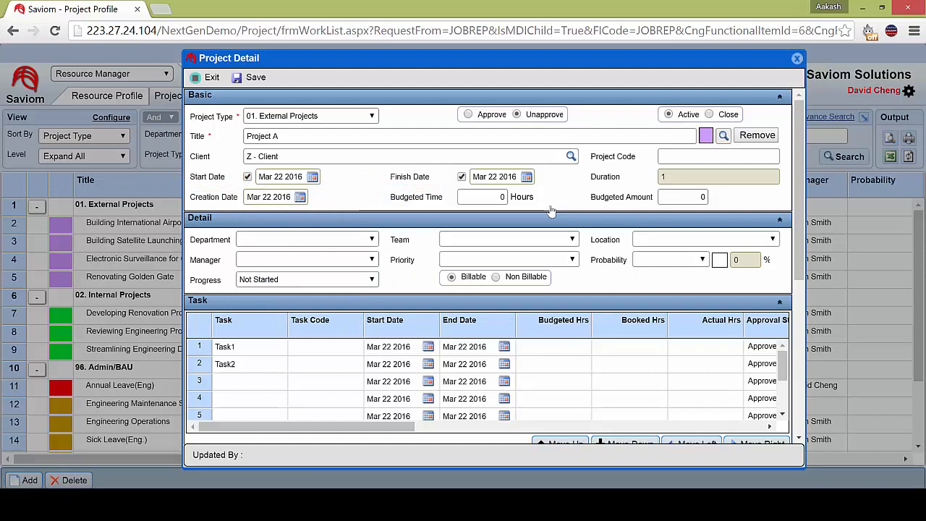
{"action": "left_click", "coordinate": [526, 177]}
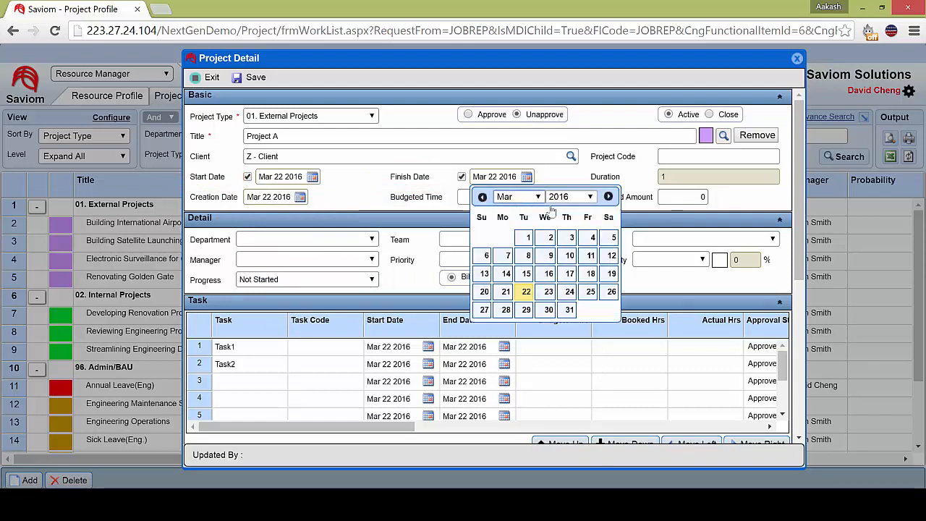
{"action": "left_click", "coordinate": [519, 197]}
{"action": "left_click", "coordinate": [504, 298]}
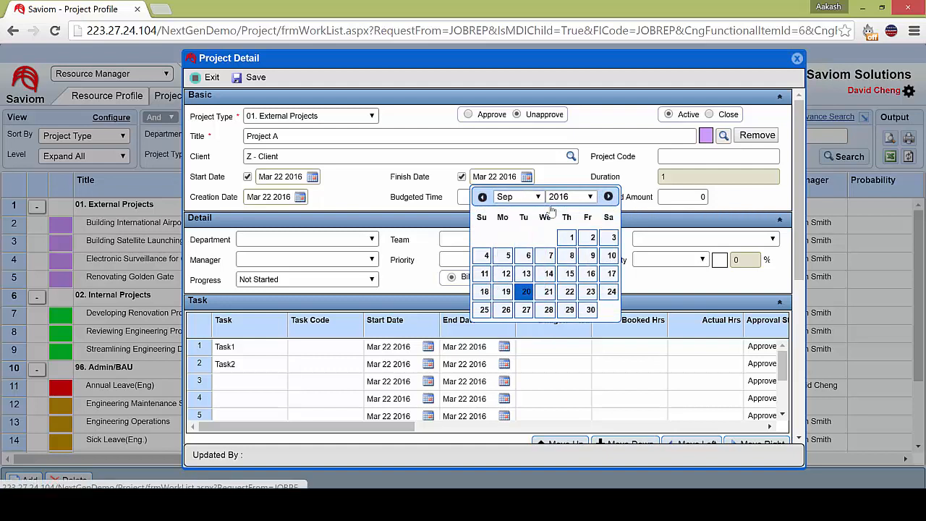
{"action": "left_click", "coordinate": [483, 292]}
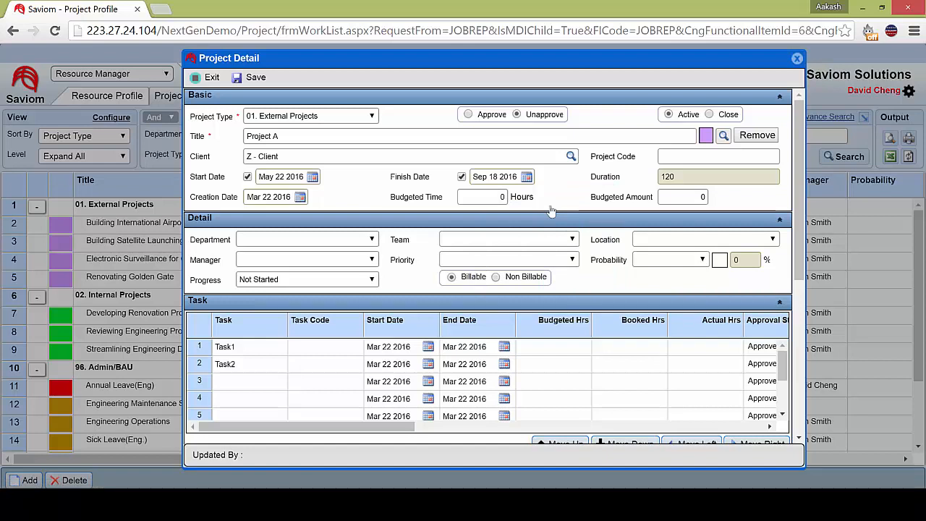
- Assign the project to the Engineering department and the Infrastructure, Service/maintenance team
{"action": "key", "text": "Tab"}
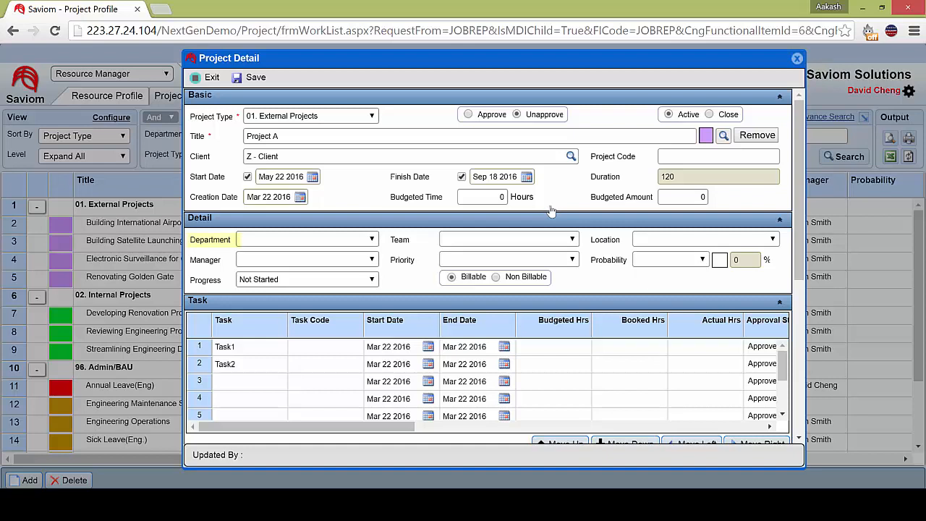
{"action": "key", "text": "alt+Down"}
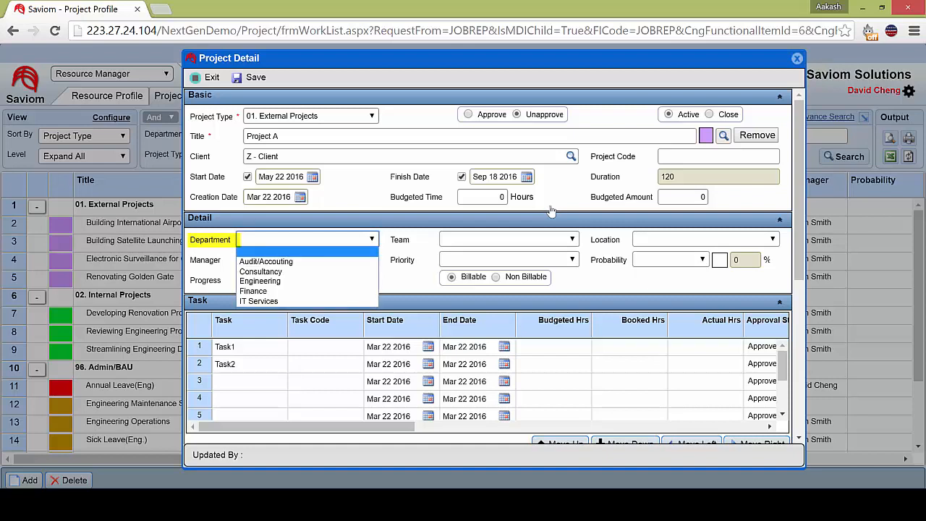
{"action": "key", "text": "Down"}
{"action": "key", "text": "Down"}
{"action": "key", "text": "Down"}
{"action": "key", "text": "Tab"}
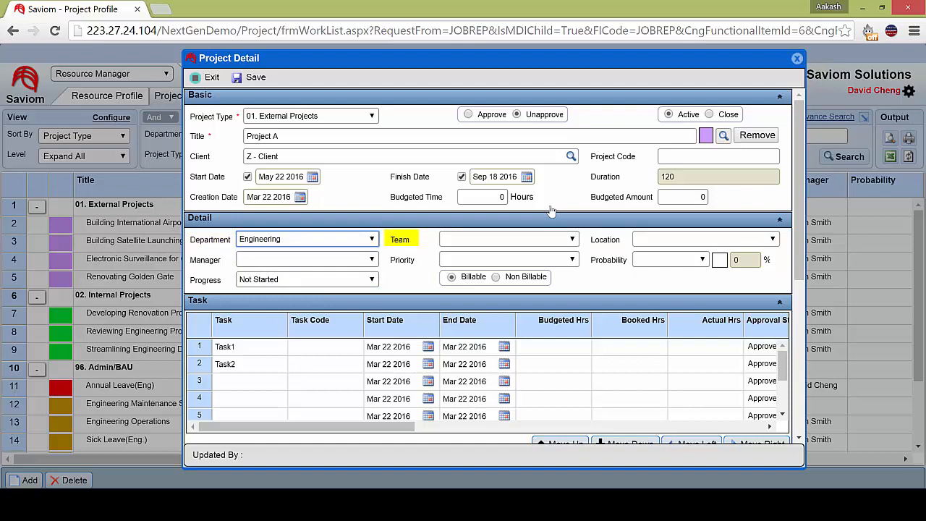
{"action": "key", "text": "alt+Down"}
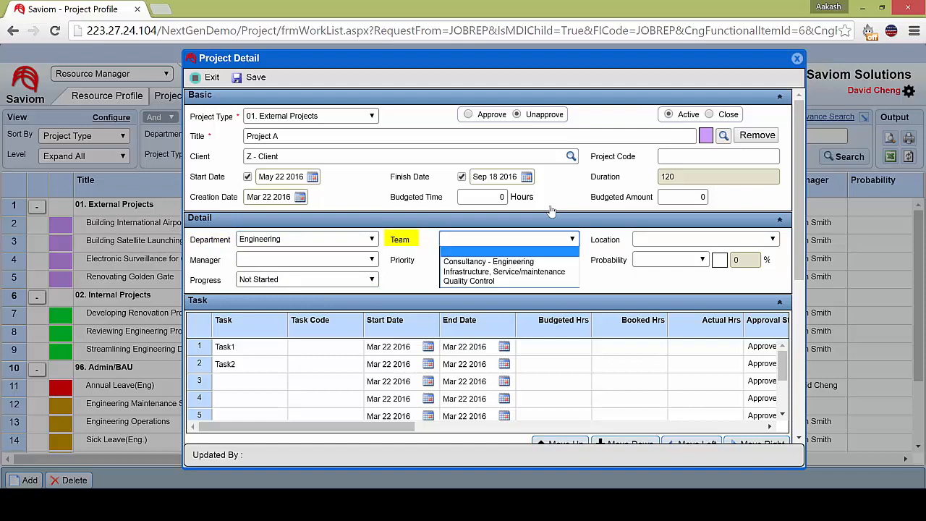
{"action": "key", "text": "Down"}
{"action": "key", "text": "Down"}
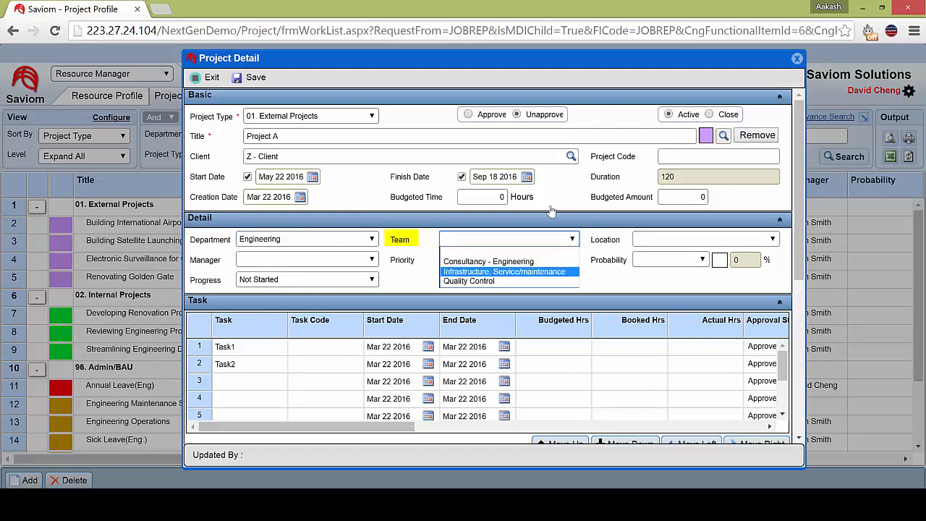
{"action": "key", "text": "Tab"}
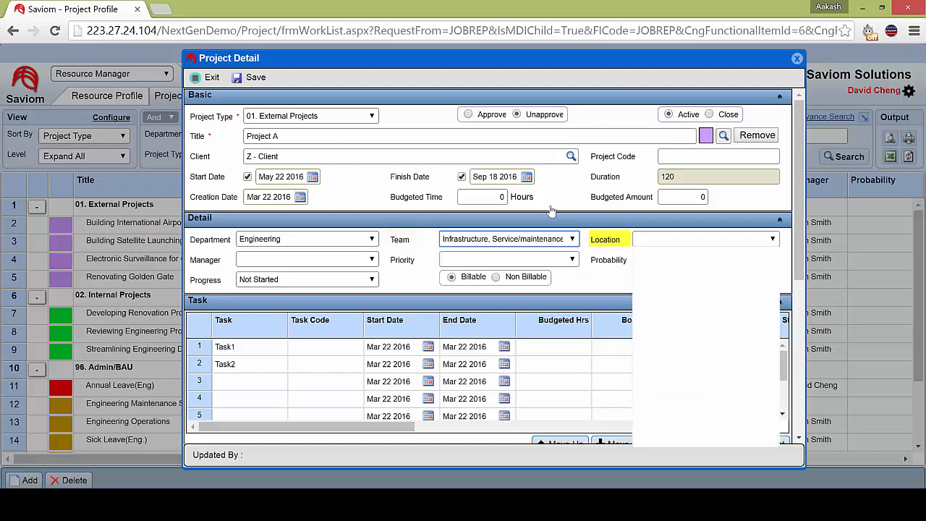
- Set the project's location to Australia - Sydney
{"action": "key", "text": "alt+Down"}
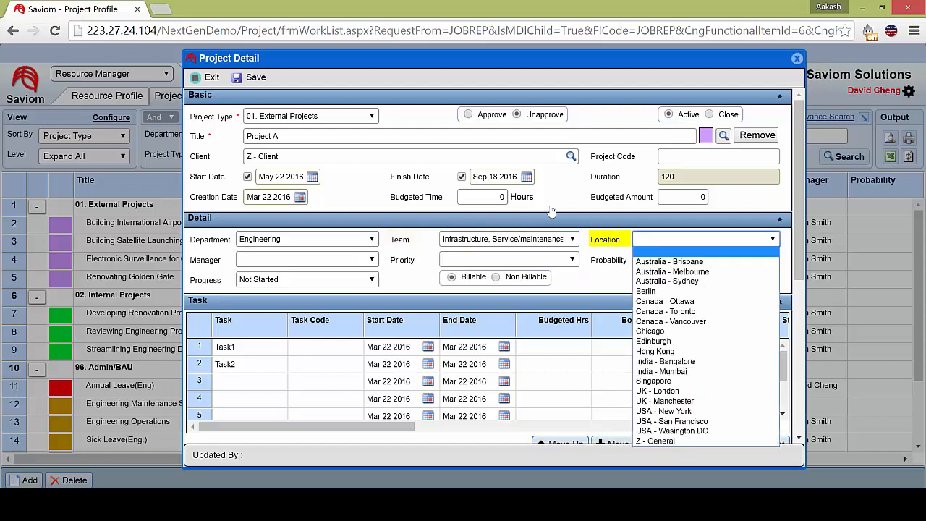
{"action": "key", "text": "Down"}
{"action": "key", "text": "Down"}
{"action": "key", "text": "Down"}
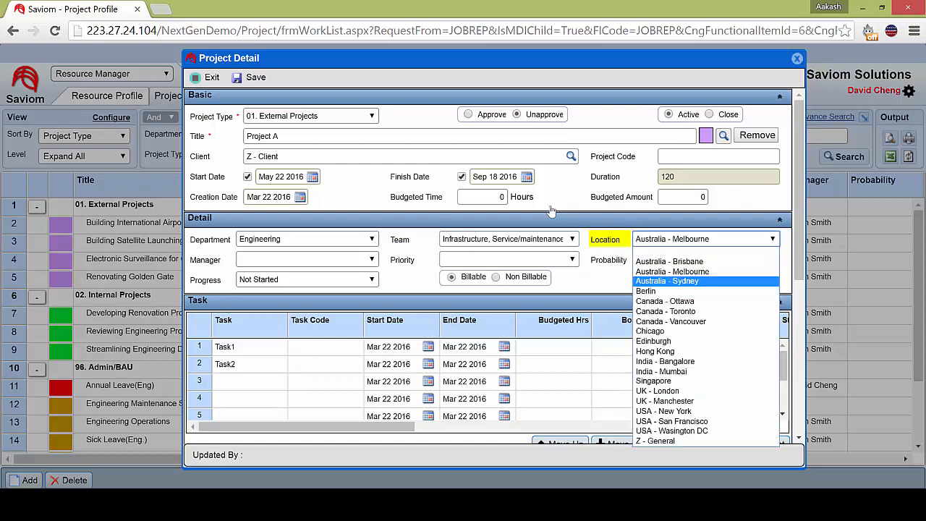
{"action": "key", "text": "Return"}
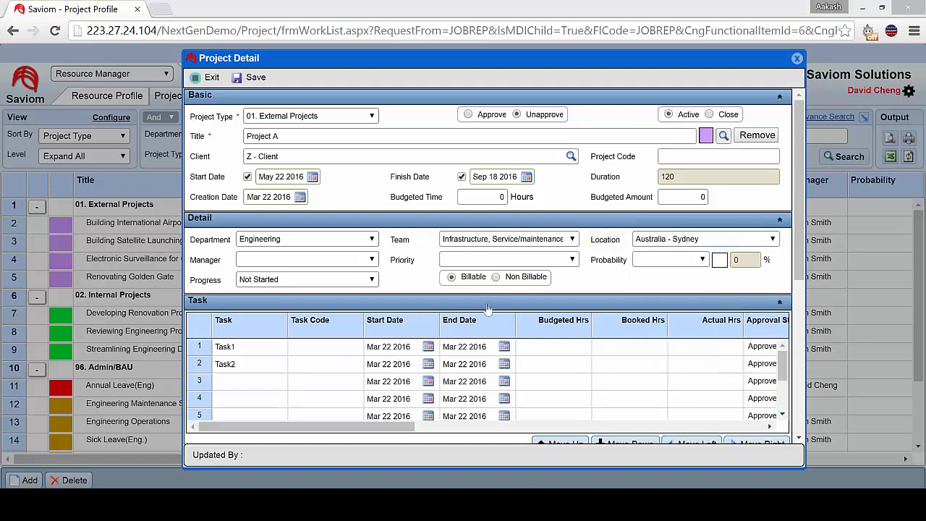
- Assign the project the same manager as the existing external projects have
{"action": "key", "text": "Tab"}
{"action": "key", "text": "alt+Down"}
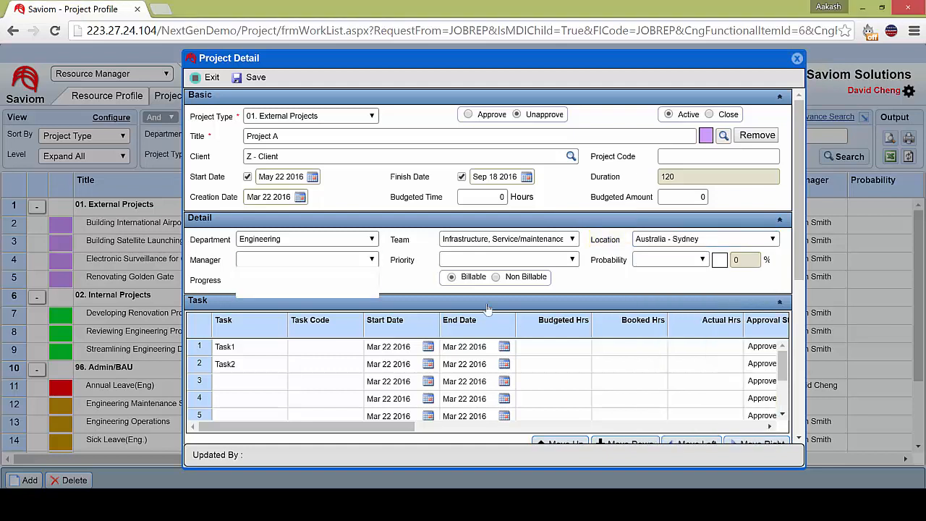
{"action": "key", "text": "Down"}
{"action": "key", "text": "Down"}
{"action": "key", "text": "Down"}
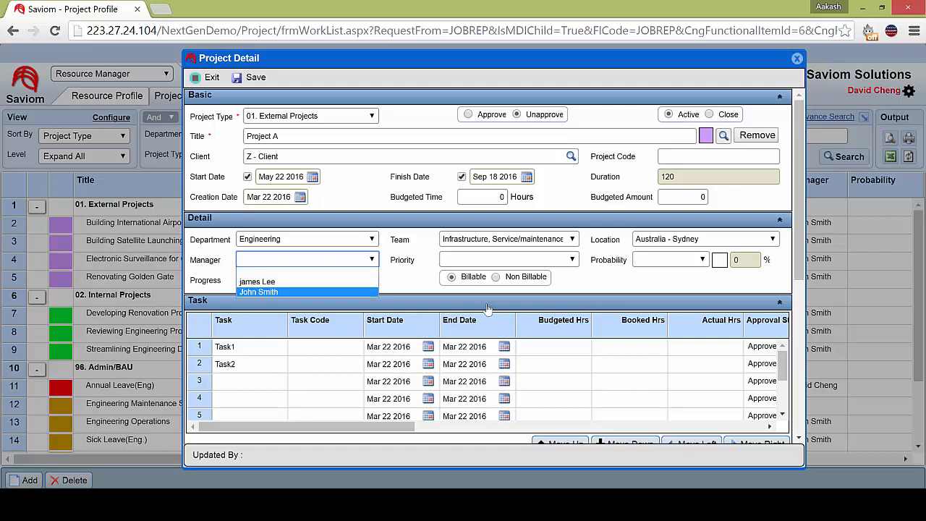
{"action": "key", "text": "Return"}
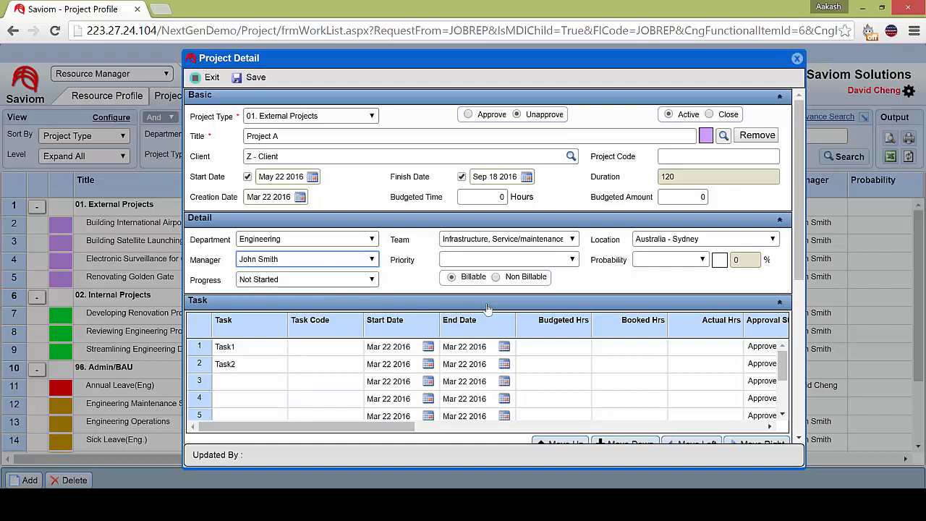
- Set the project's priority to Medium in its details
{"action": "key", "text": "Tab"}
{"action": "key", "text": "alt+Down"}
{"action": "key", "text": "Down"}
{"action": "key", "text": "Down"}
{"action": "key", "text": "Down"}
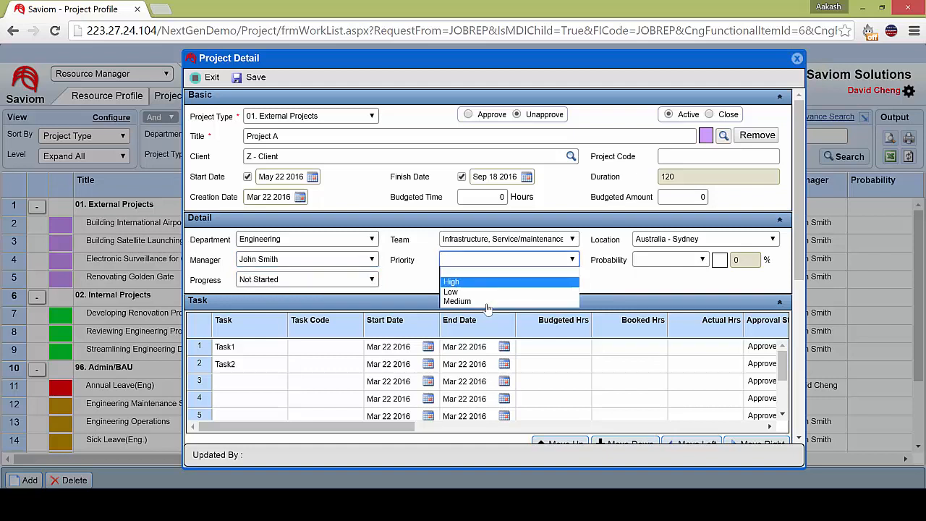
{"action": "key", "text": "Return"}
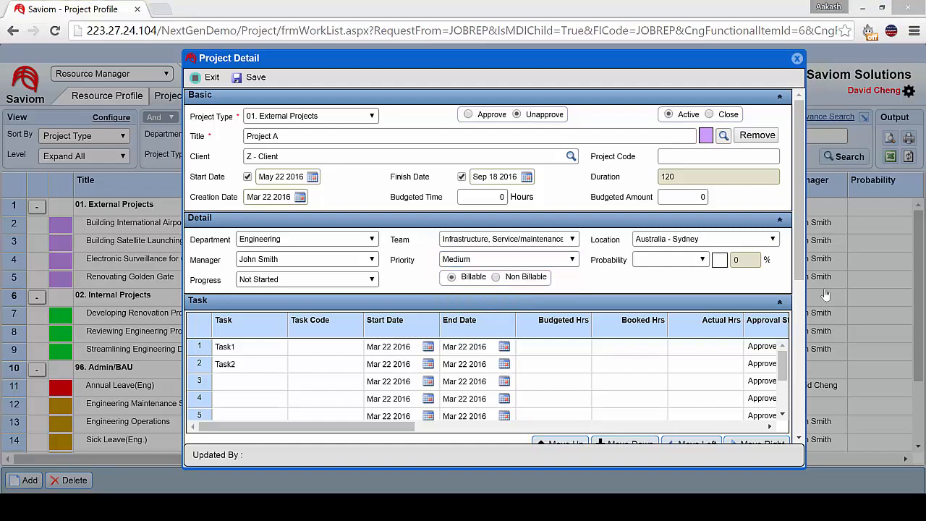
- Set the project's probability to Likely in its details
{"action": "key", "text": "Tab"}
{"action": "key", "text": "alt+Down"}
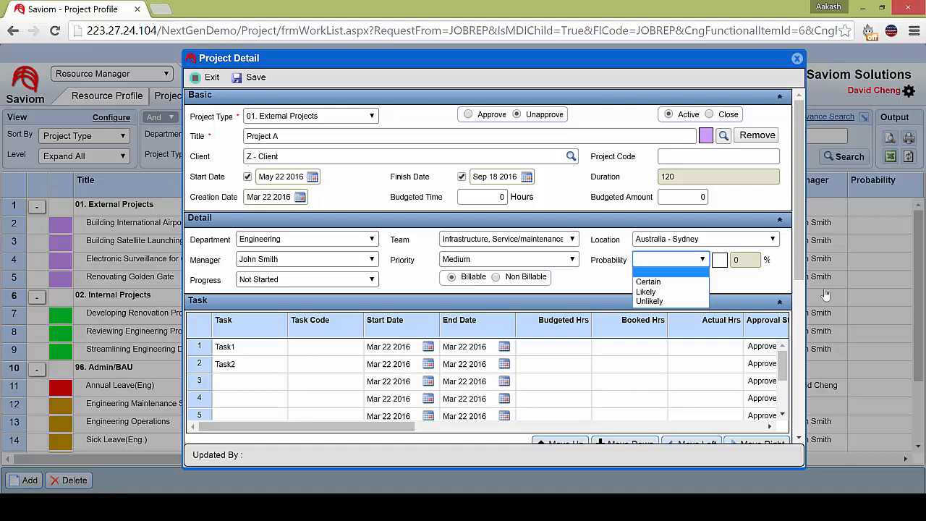
{"action": "left_click", "coordinate": [825, 294]}
{"action": "key", "text": "alt+Down"}
{"action": "key", "text": "Down"}
{"action": "key", "text": "Down"}
{"action": "key", "text": "Return"}
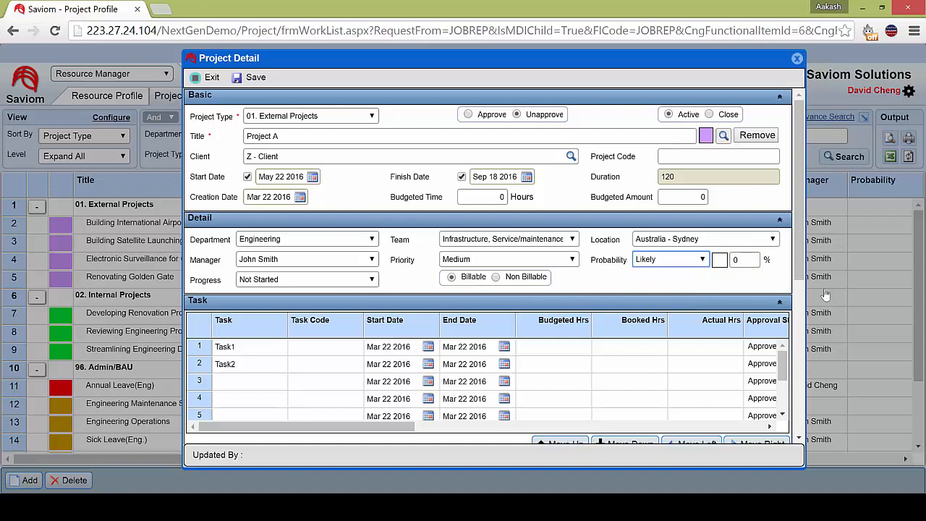
- Check the project's progress options and keep Not Started selected
{"action": "key", "text": "Tab"}
{"action": "key", "text": "Tab"}
{"action": "key", "text": "alt+Down"}
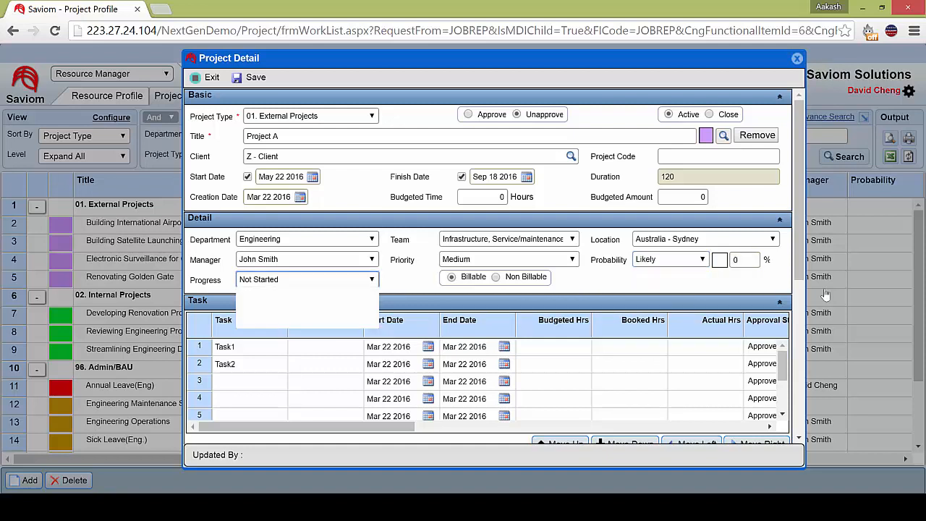
{"action": "key", "text": "Escape"}
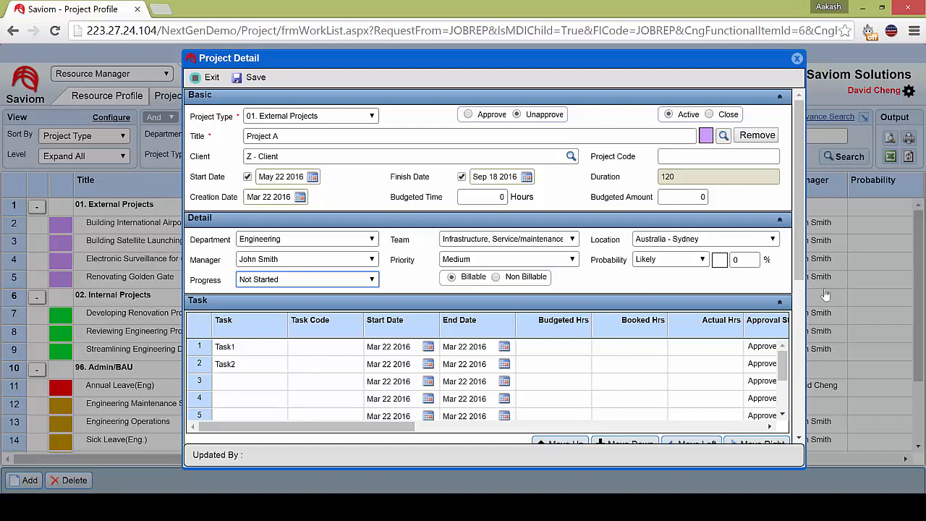
- Examine the project's task and attachment sections and the available project types, keeping 01. External Projects
{"action": "left_click_drag", "start_coordinate": [798, 190], "coordinate": [798, 238]}
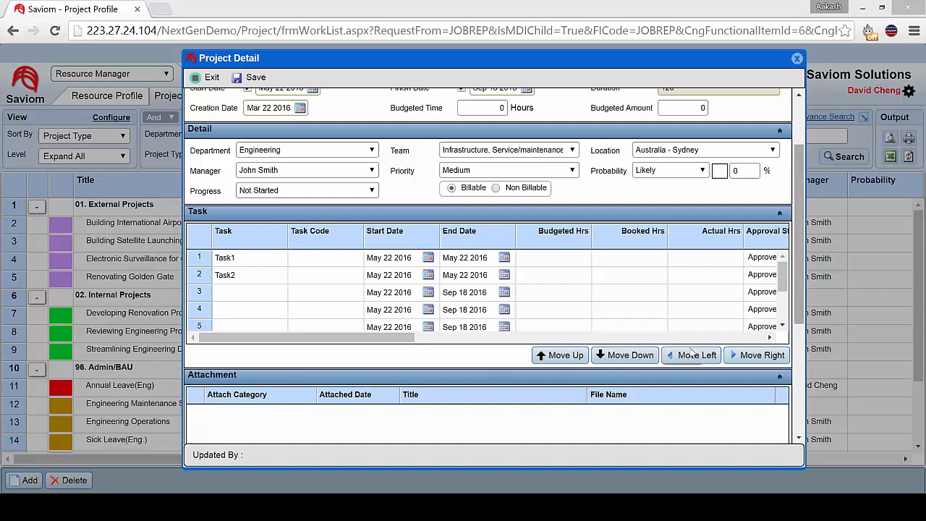
{"action": "scroll", "coordinate": [691, 353], "scroll_direction": "up", "scroll_amount": 2}
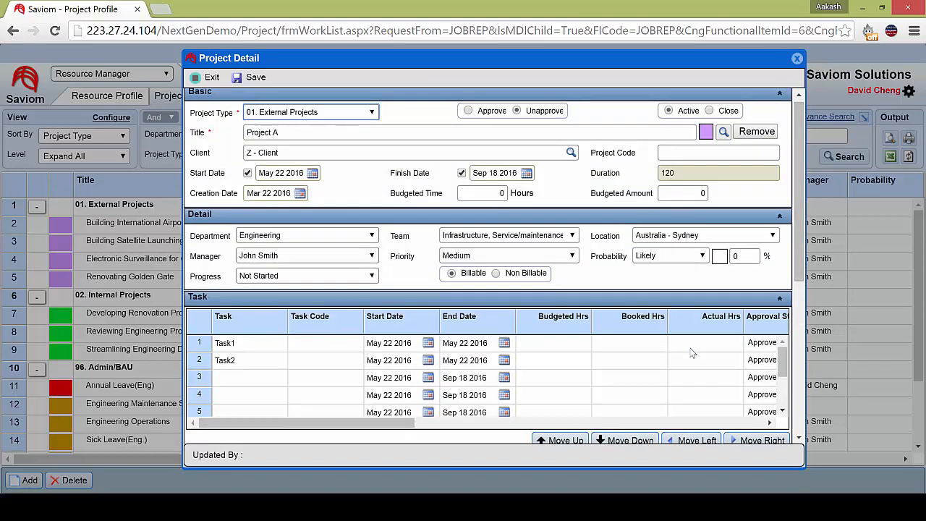
{"action": "key", "text": "alt+Down"}
{"action": "key", "text": "Down"}
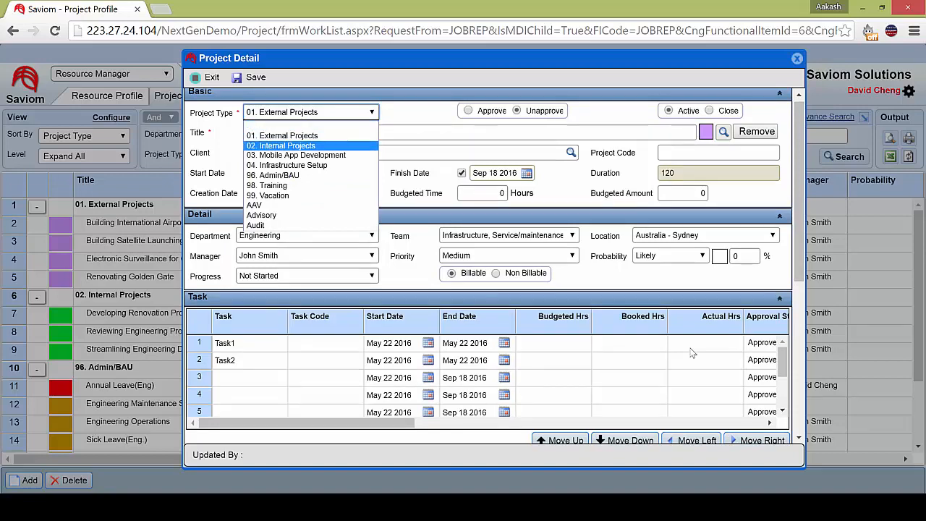
{"action": "key", "text": "Escape"}
{"action": "key", "text": "Down"}
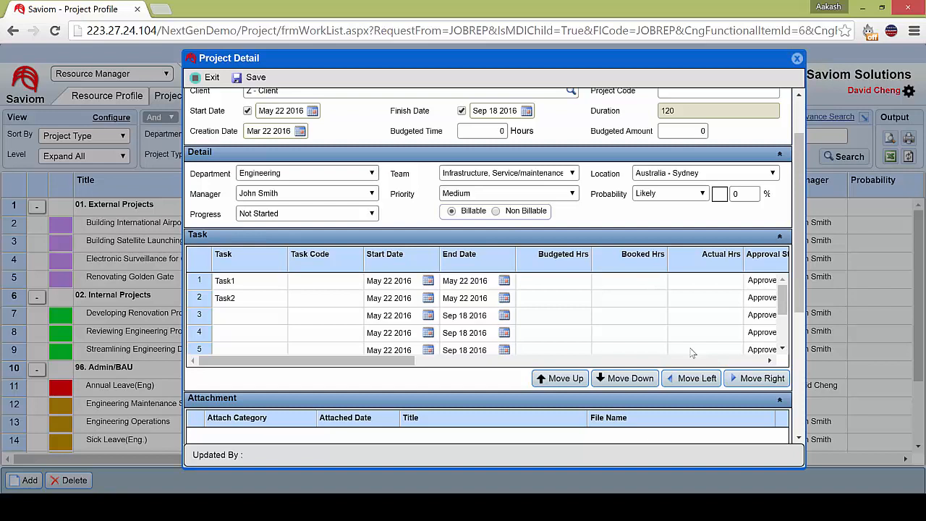
{"action": "scroll", "coordinate": [691, 352], "scroll_direction": "down", "scroll_amount": 1}
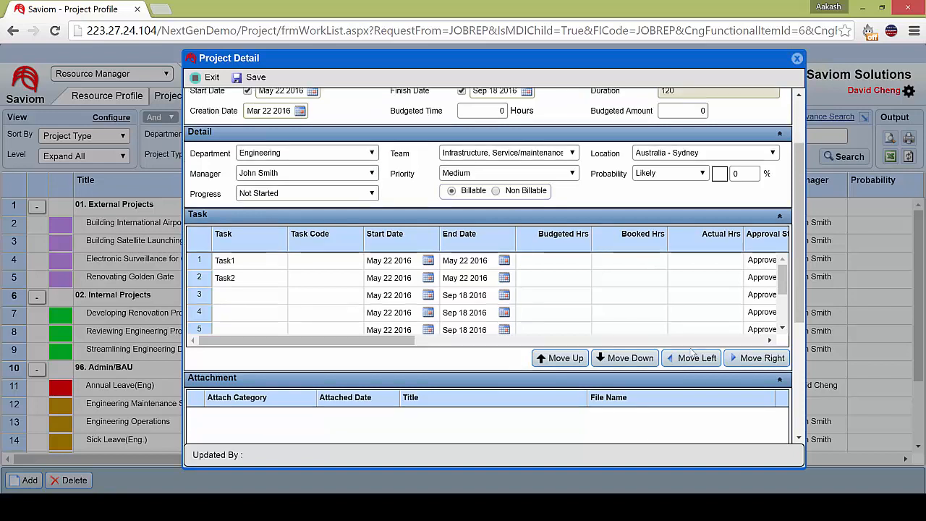